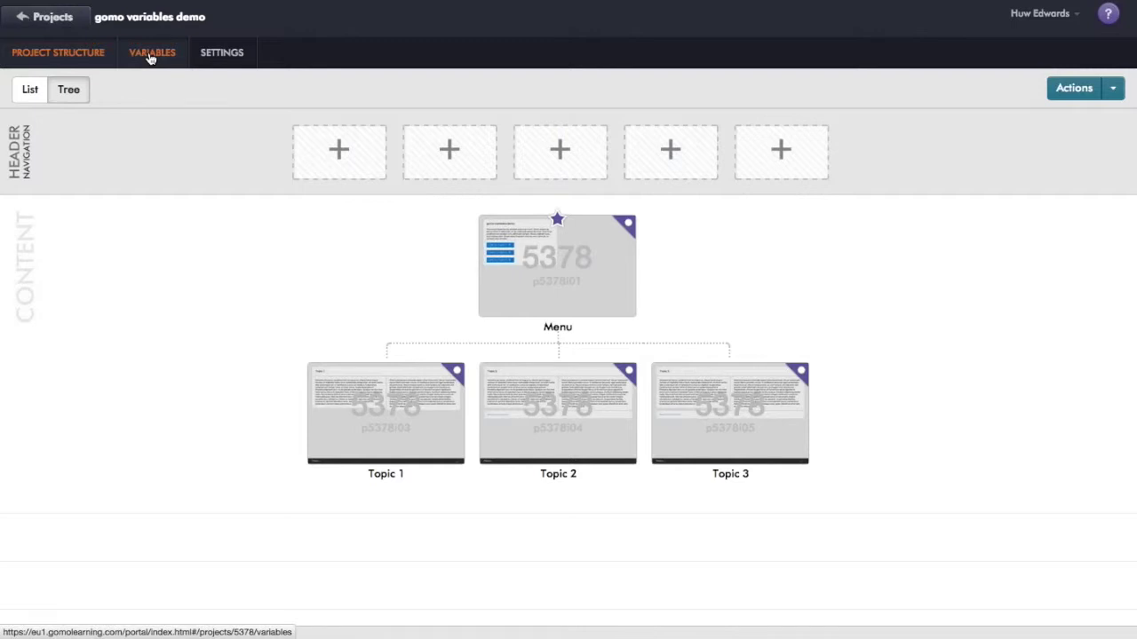
# Step: Show the variables list for the 'gomo variables demo' project
pyautogui.click(151, 55)
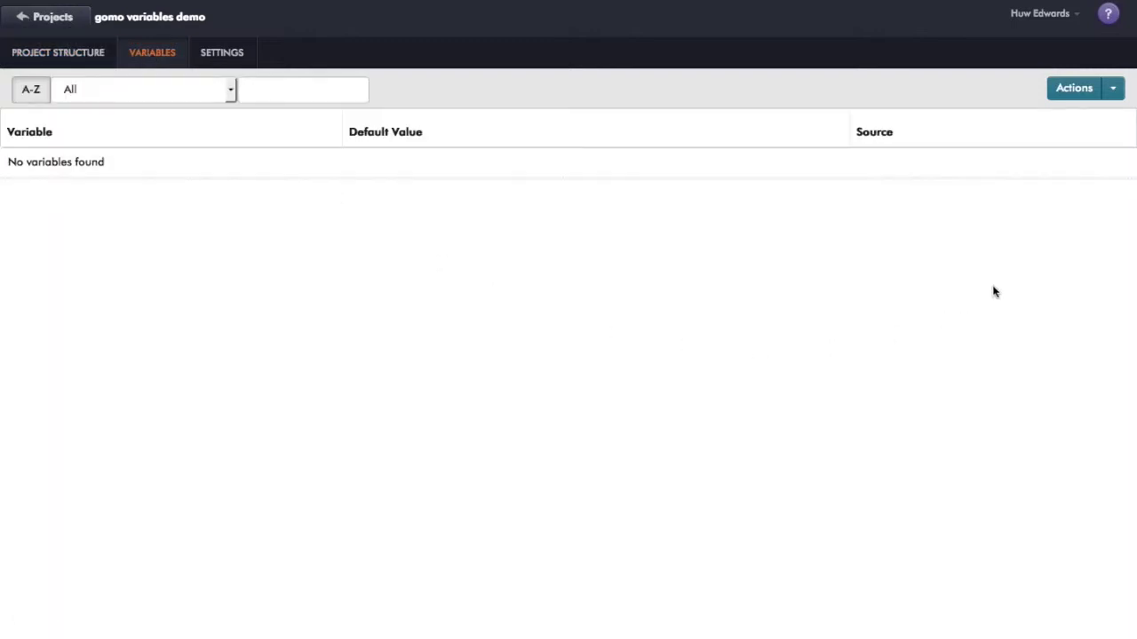
# Step: Create project variable instruction_text with default 'Click next to continue', then return to the project structure
pyautogui.click(1112, 90)
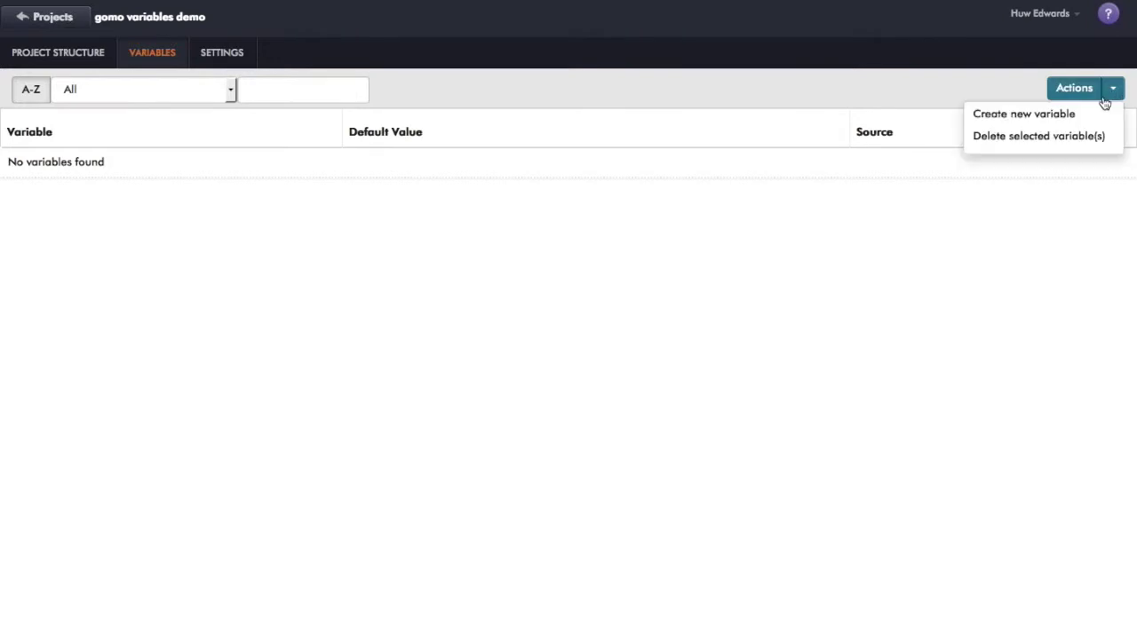
pyautogui.click(1053, 114)
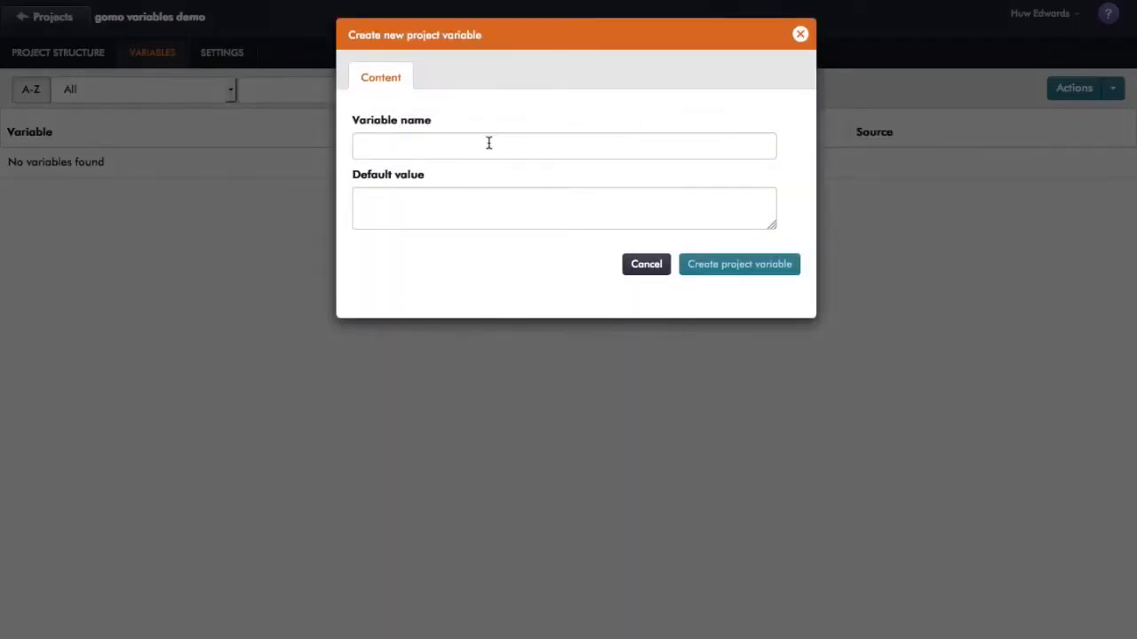
pyautogui.click(637, 154)
pyautogui.write('inst')
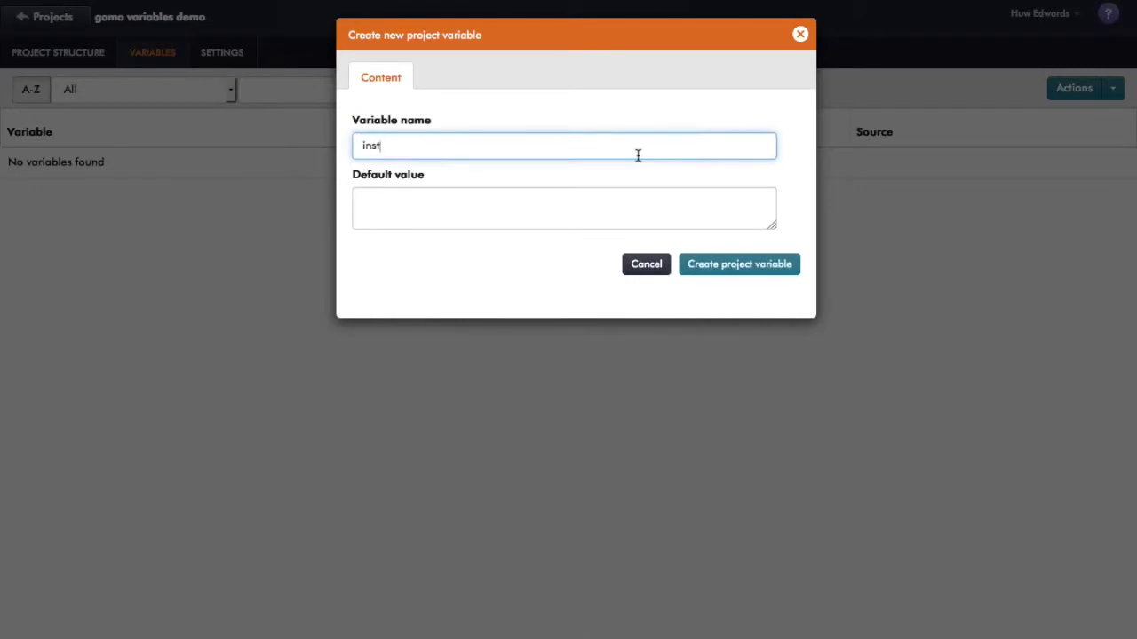
pyautogui.write('ruction_text')
pyautogui.moveTo(440, 144); pyautogui.dragTo(354, 143)
pyautogui.click(373, 202)
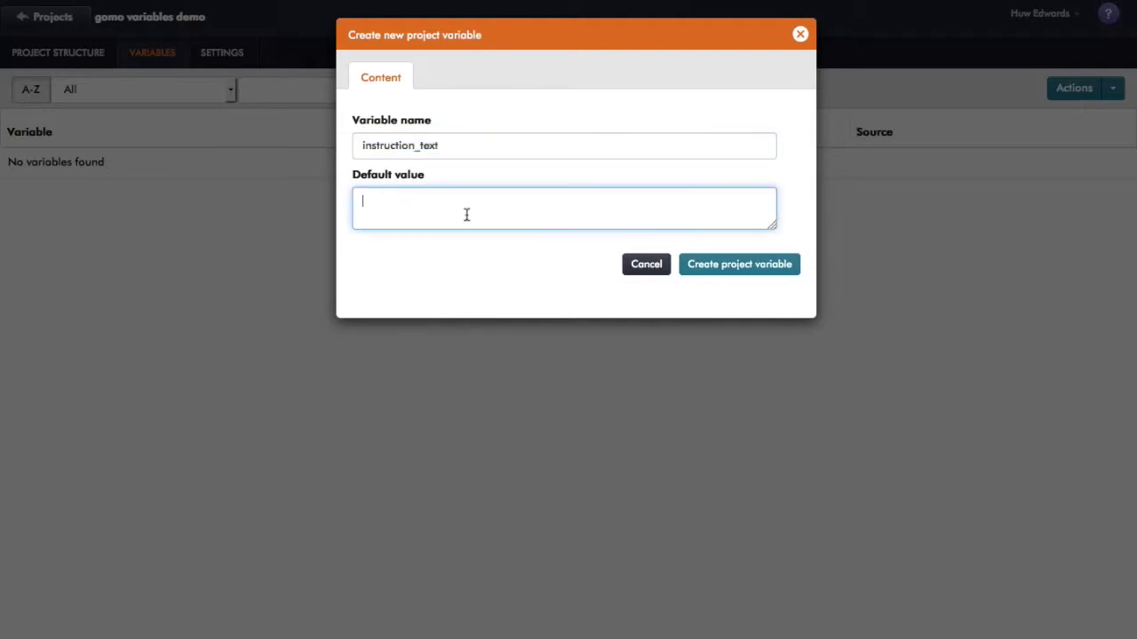
pyautogui.write('Click next to continue')
pyautogui.click(736, 266)
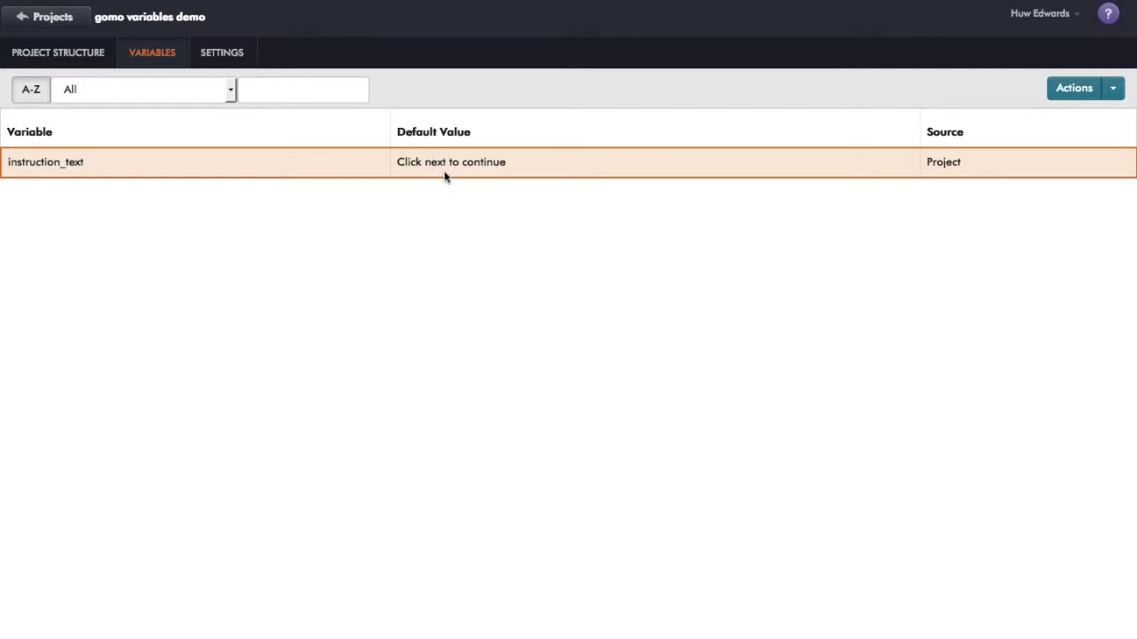
pyautogui.click(74, 57)
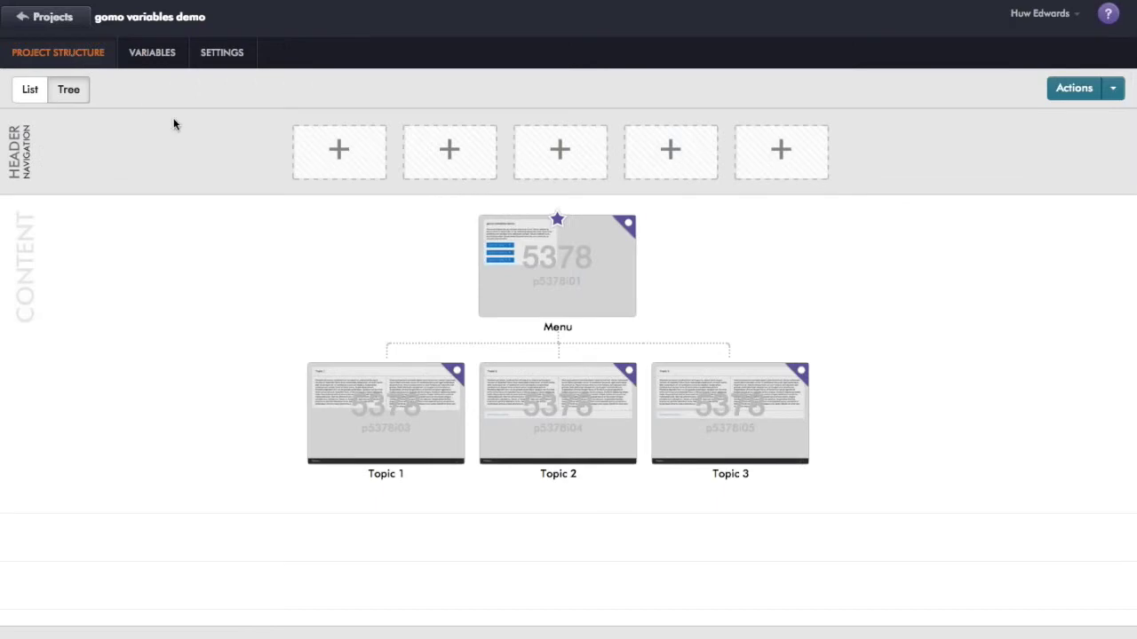
# Step: Open Topic 1 and add a Text asset in the empty row below the body text
pyautogui.click(390, 417)
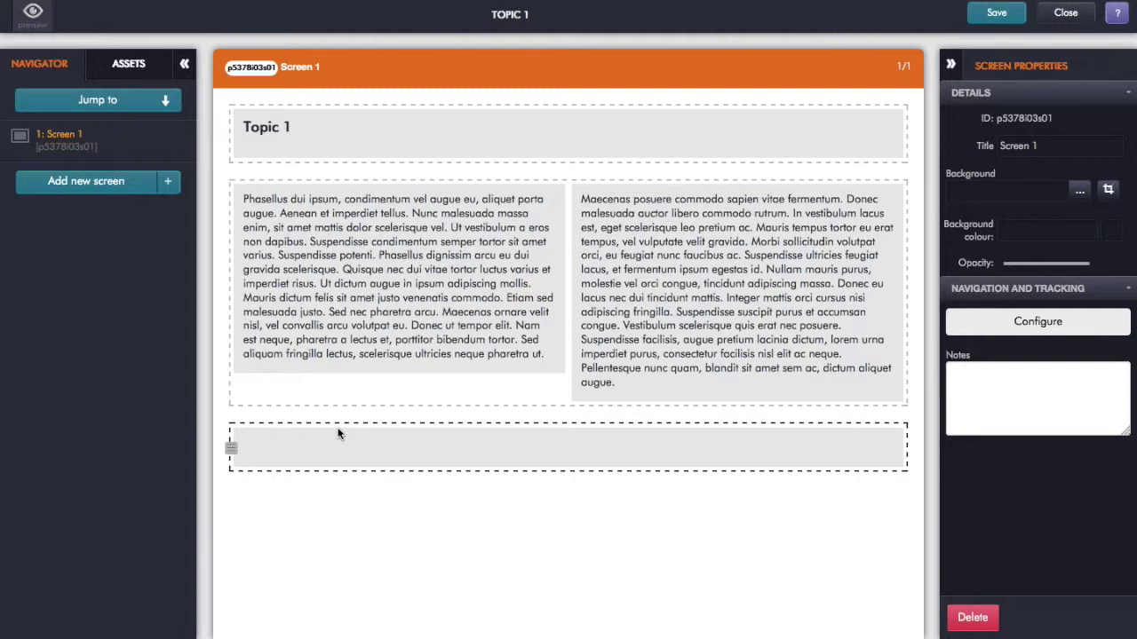
pyautogui.click(125, 66)
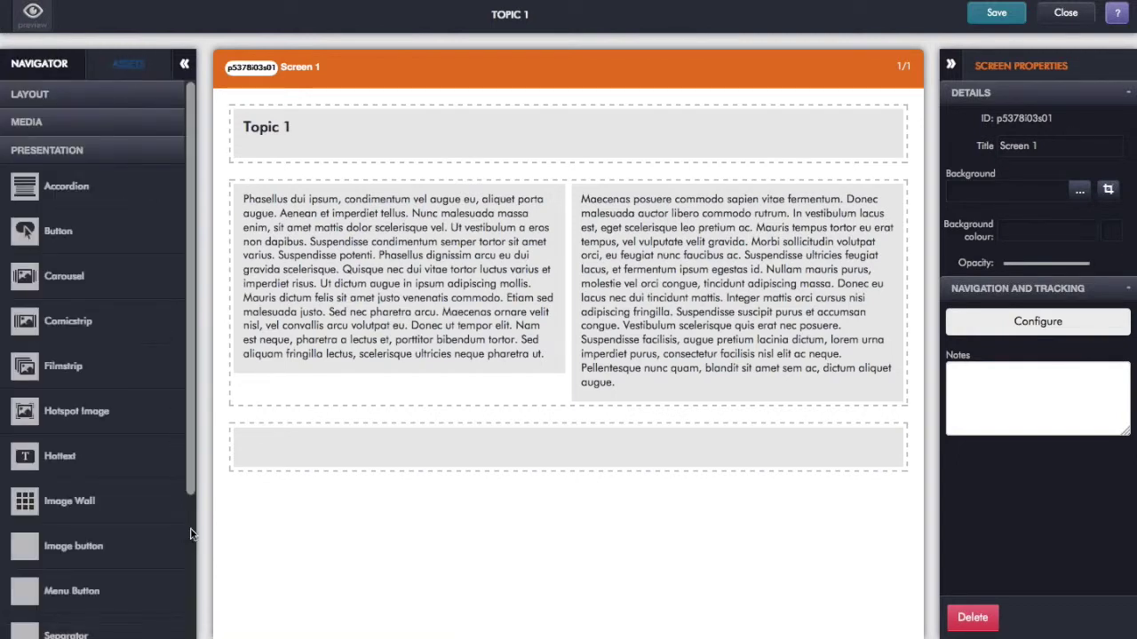
pyautogui.scroll(-3, 191, 530)
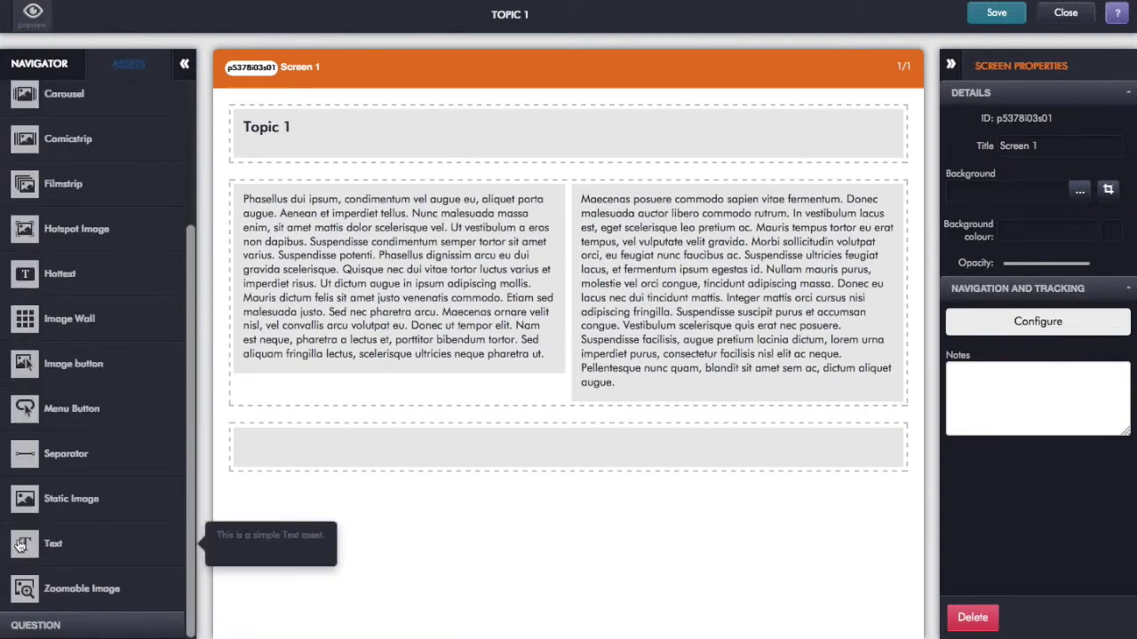
pyautogui.moveTo(54, 544); pyautogui.dragTo(490, 483)
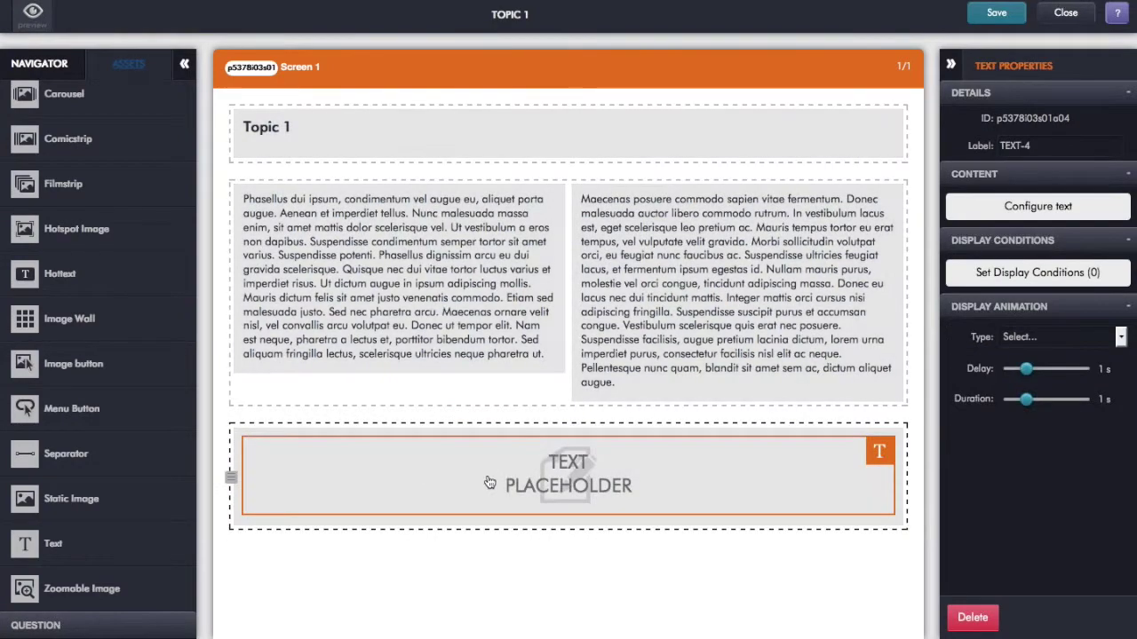
# Step: Give TEXT-4 the Instruction text (Initial) style and content {{instruction_text}}, then apply
pyautogui.doubleClick(564, 476)
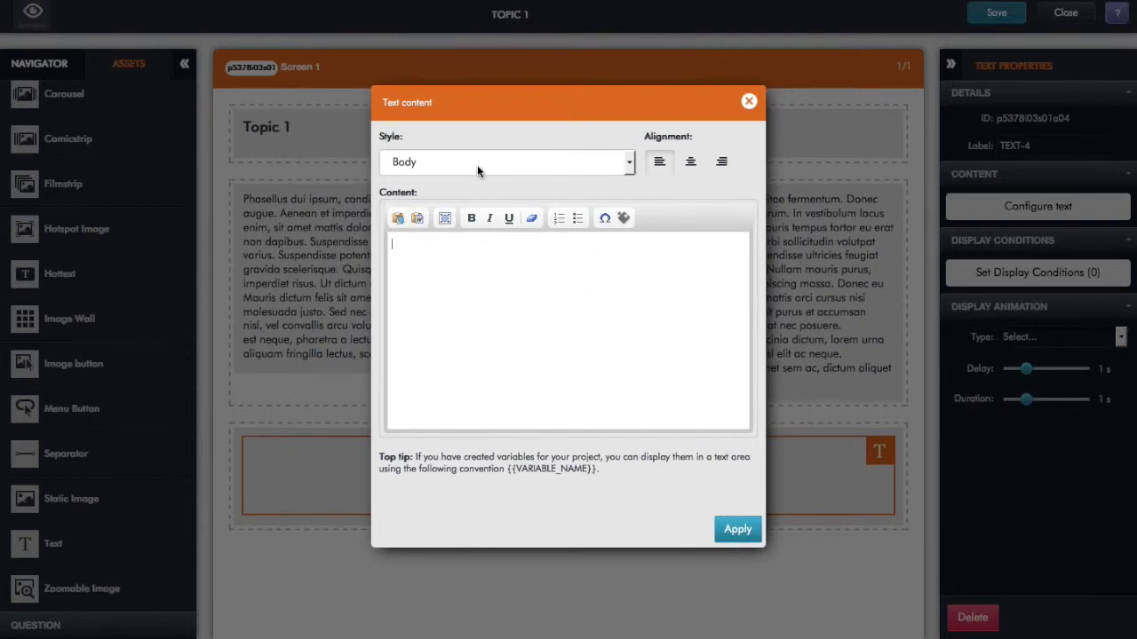
pyautogui.click(476, 165)
pyautogui.click(480, 252)
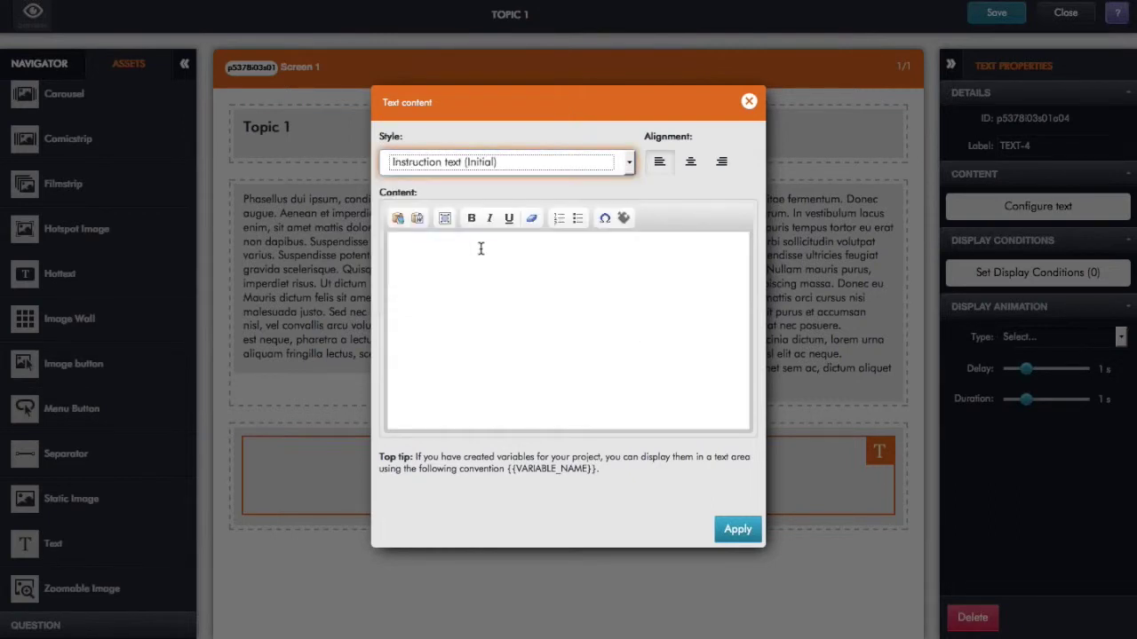
pyautogui.click(415, 258)
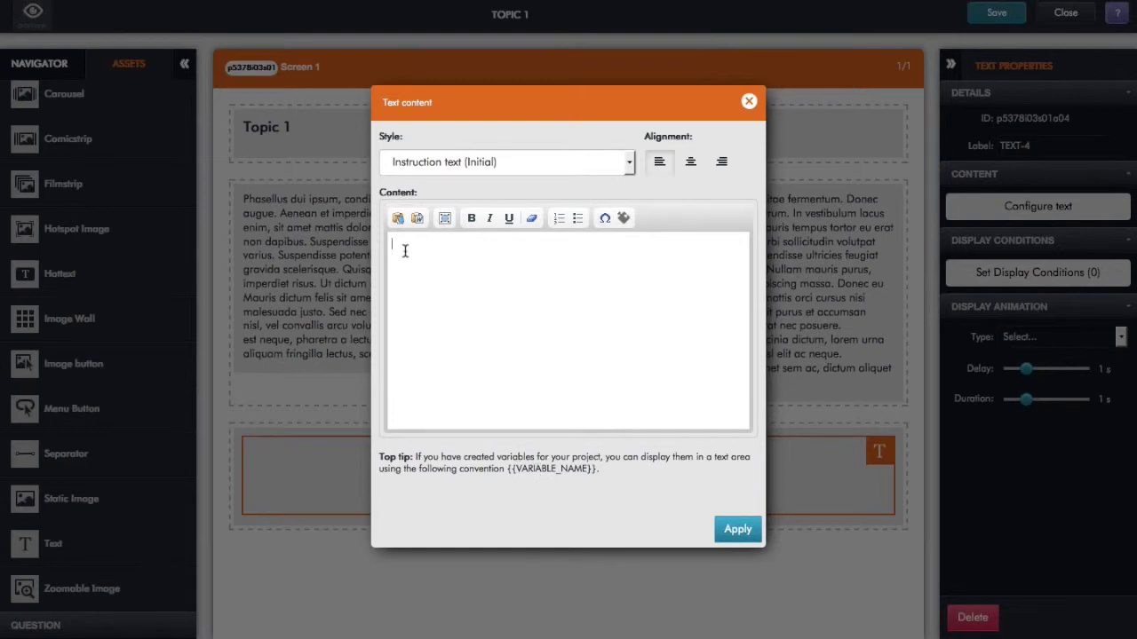
pyautogui.write('{{instruction_text')
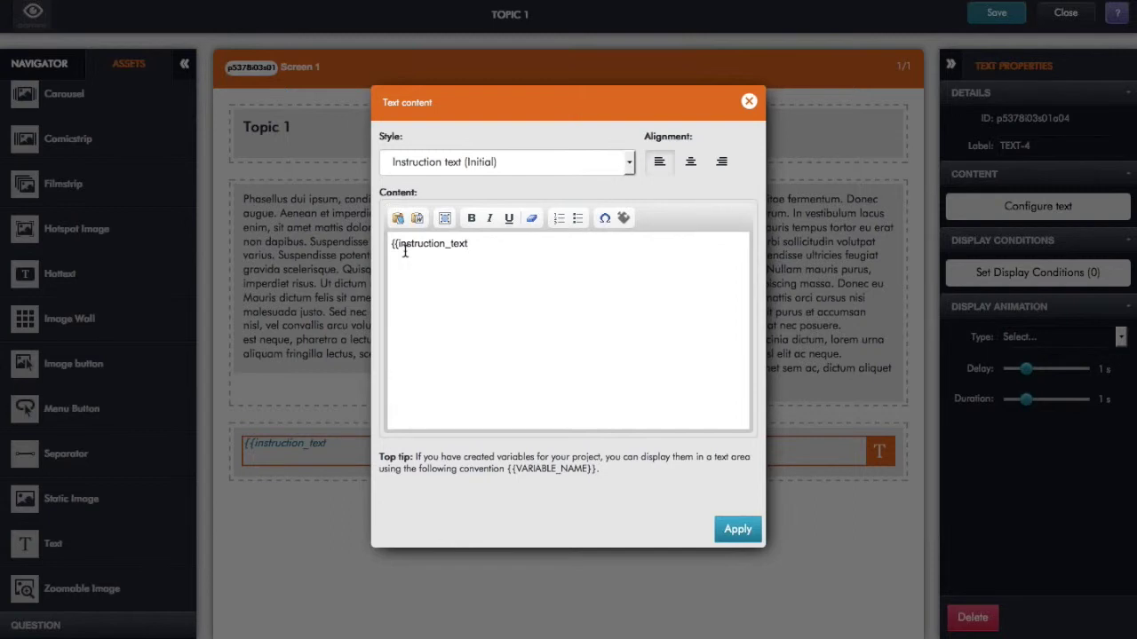
pyautogui.write('}}')
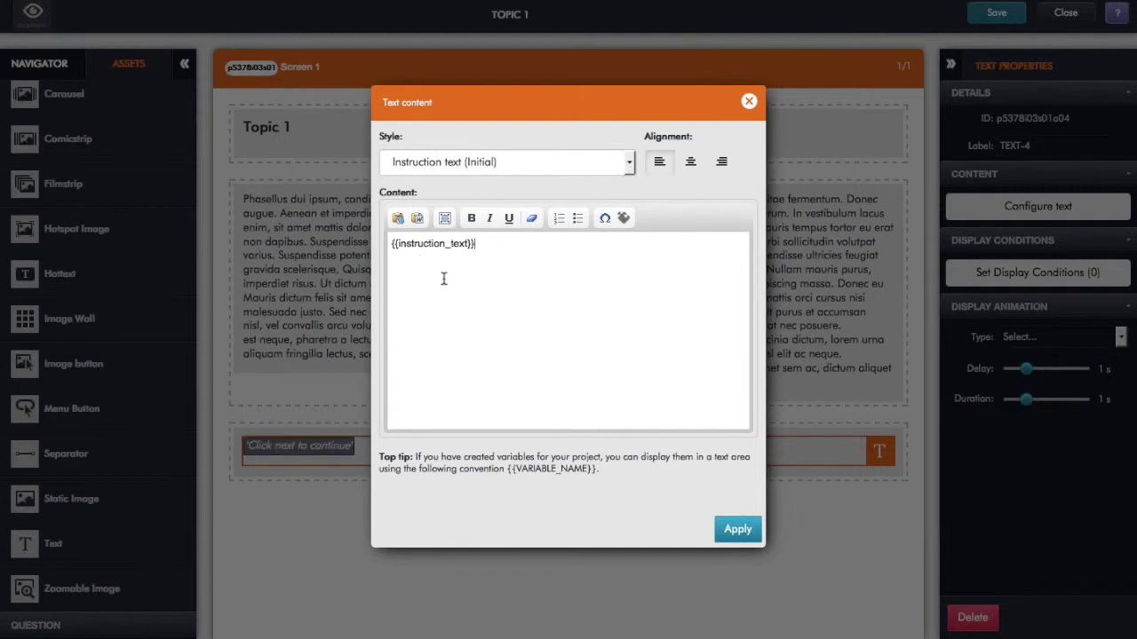
pyautogui.click(736, 530)
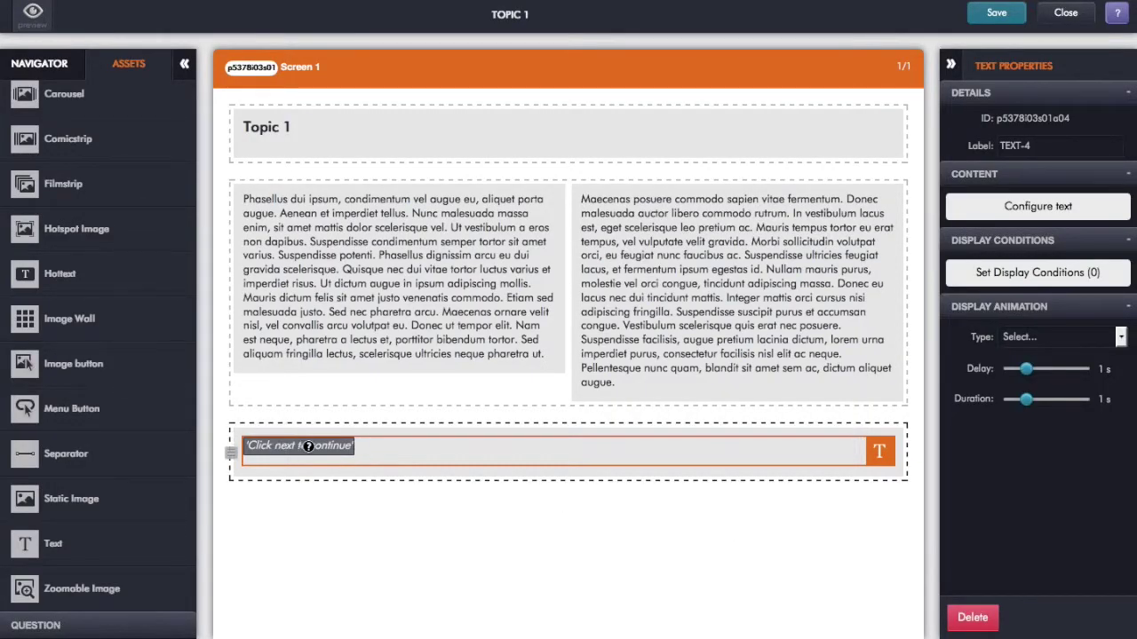
pyautogui.moveTo(315, 449)
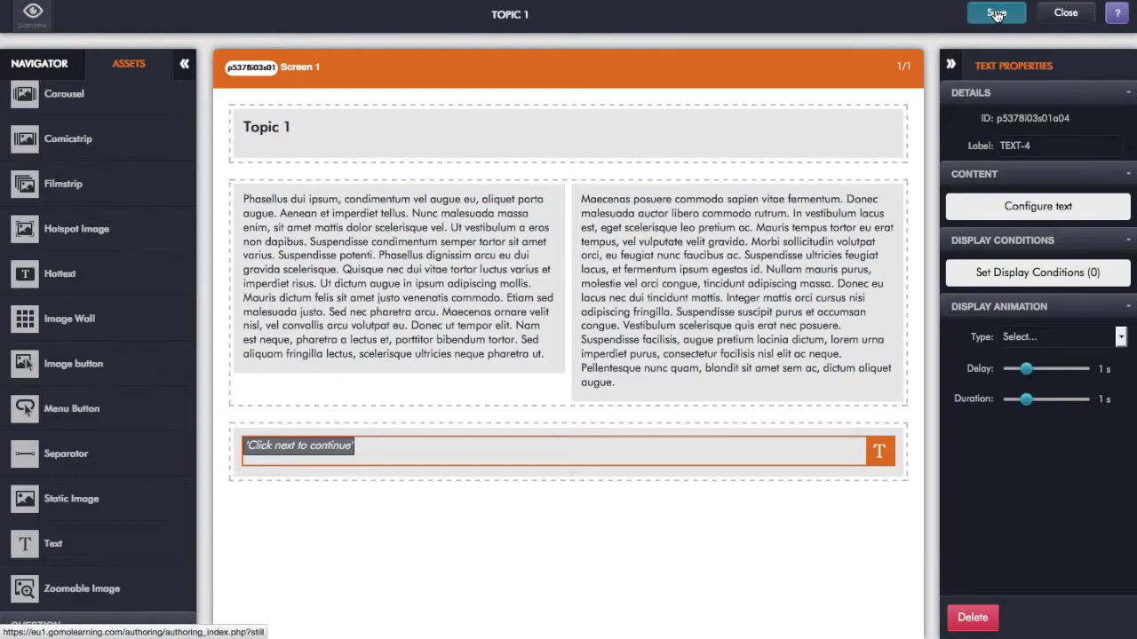
# Step: Save Topic 1 and dismiss the 'Topic saved' confirmation
pyautogui.click(995, 14)
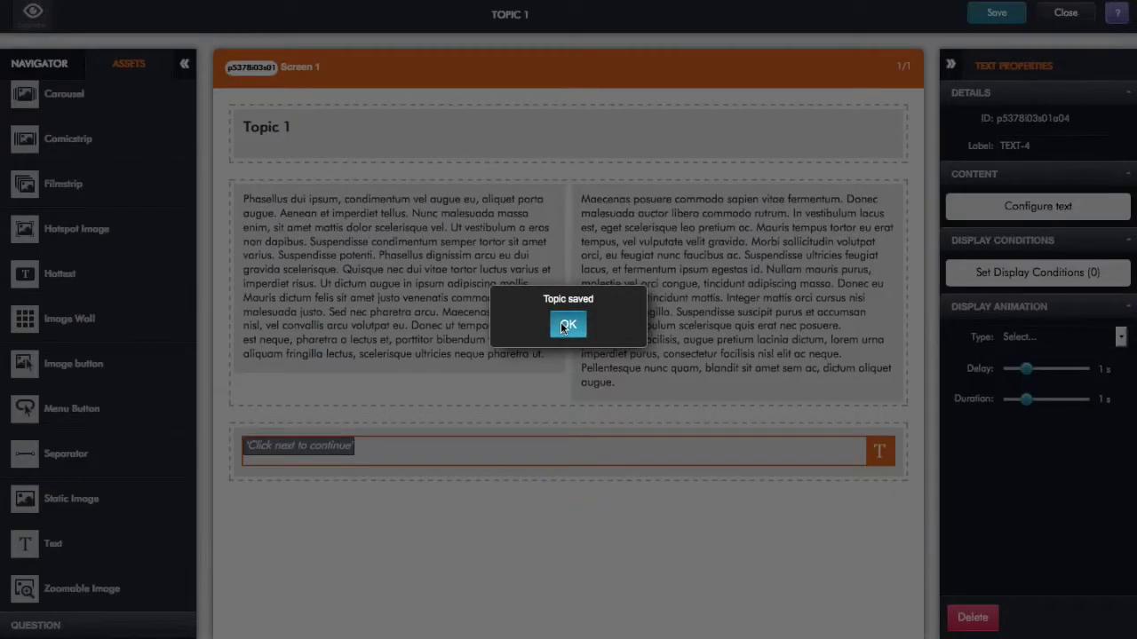
pyautogui.click(568, 324)
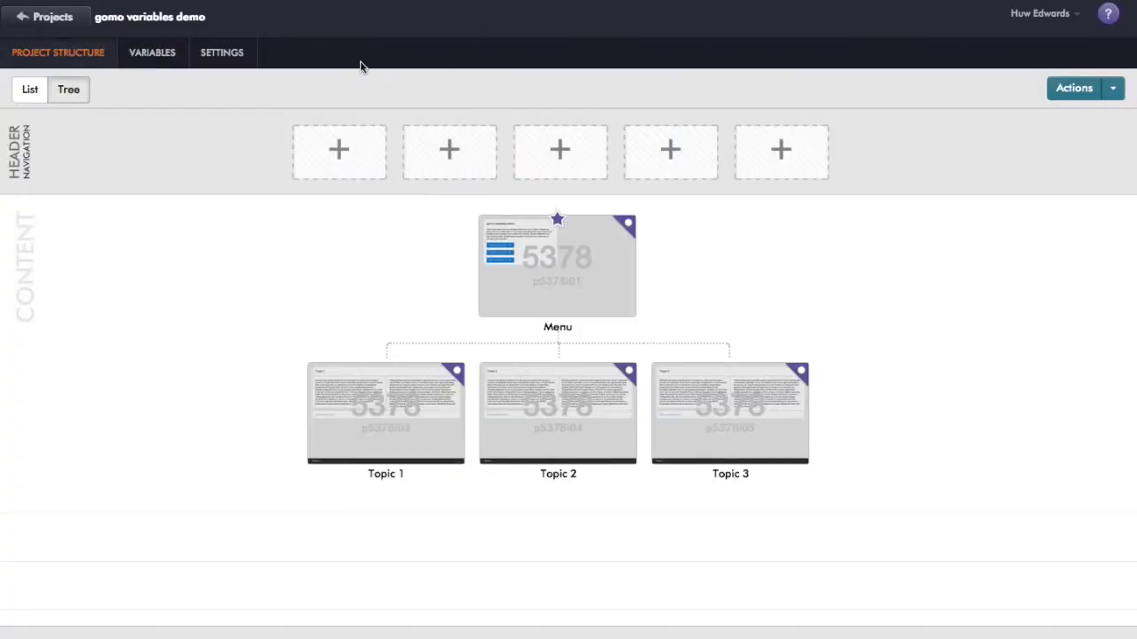
# Step: Edit instruction_text's default value to 'Click next or swipe to continue' and update it
pyautogui.click(152, 55)
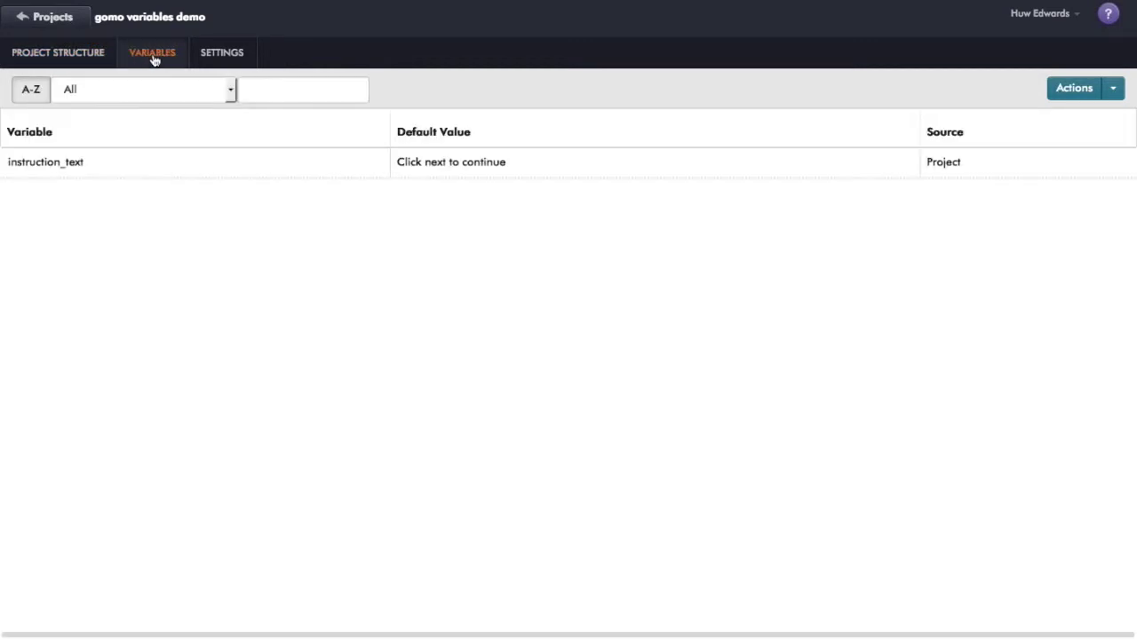
pyautogui.rightClick(435, 165)
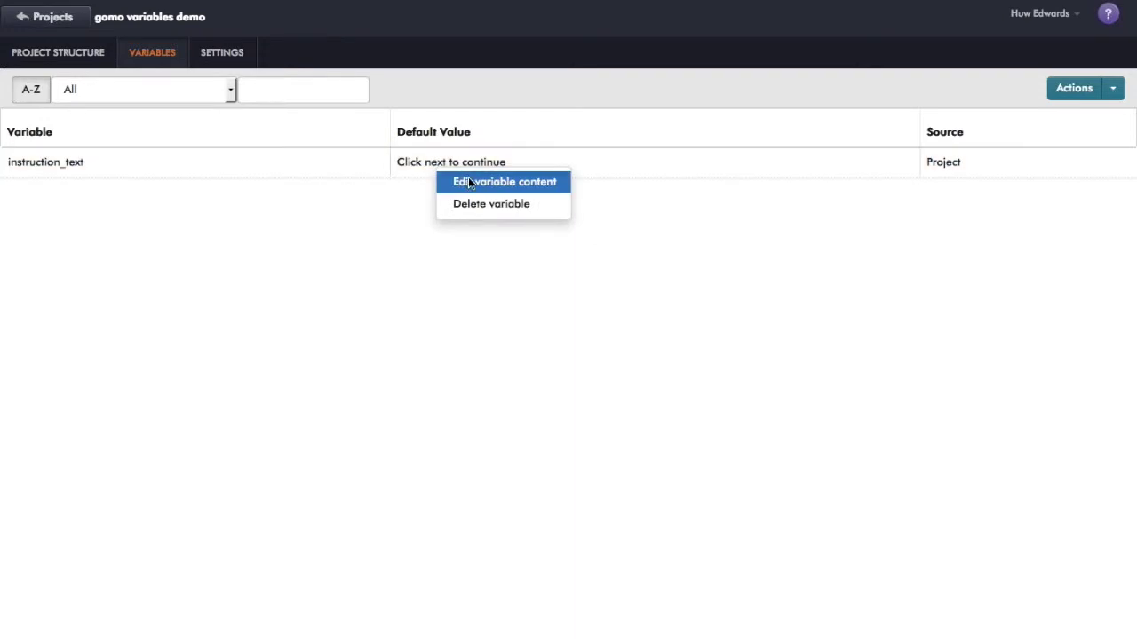
pyautogui.click(468, 181)
pyautogui.click(417, 201)
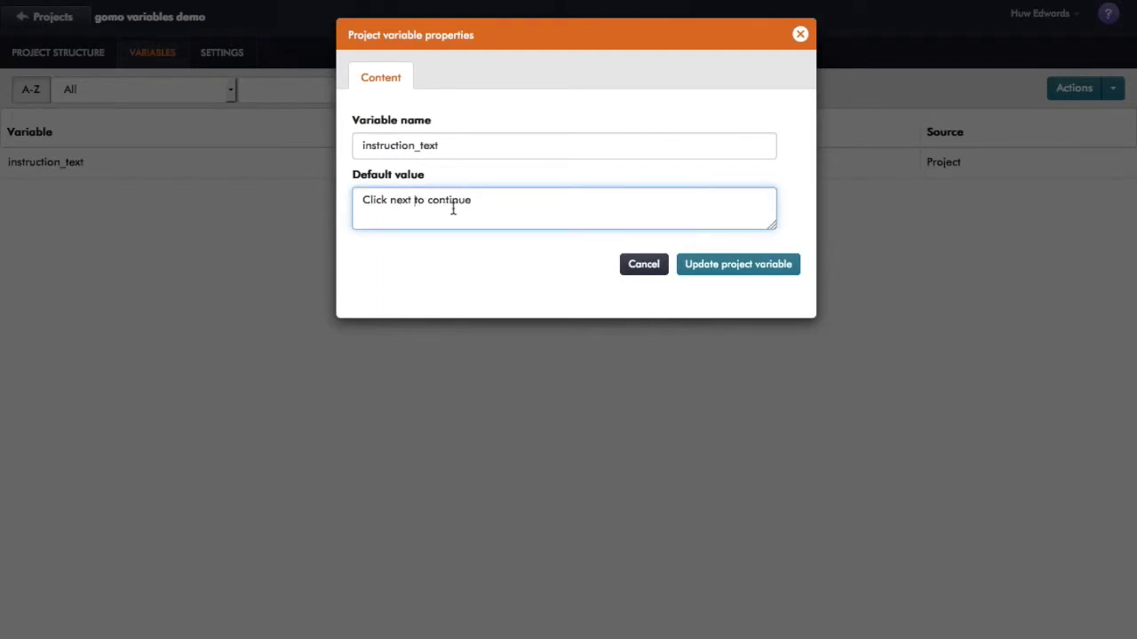
pyautogui.write('or swipe')
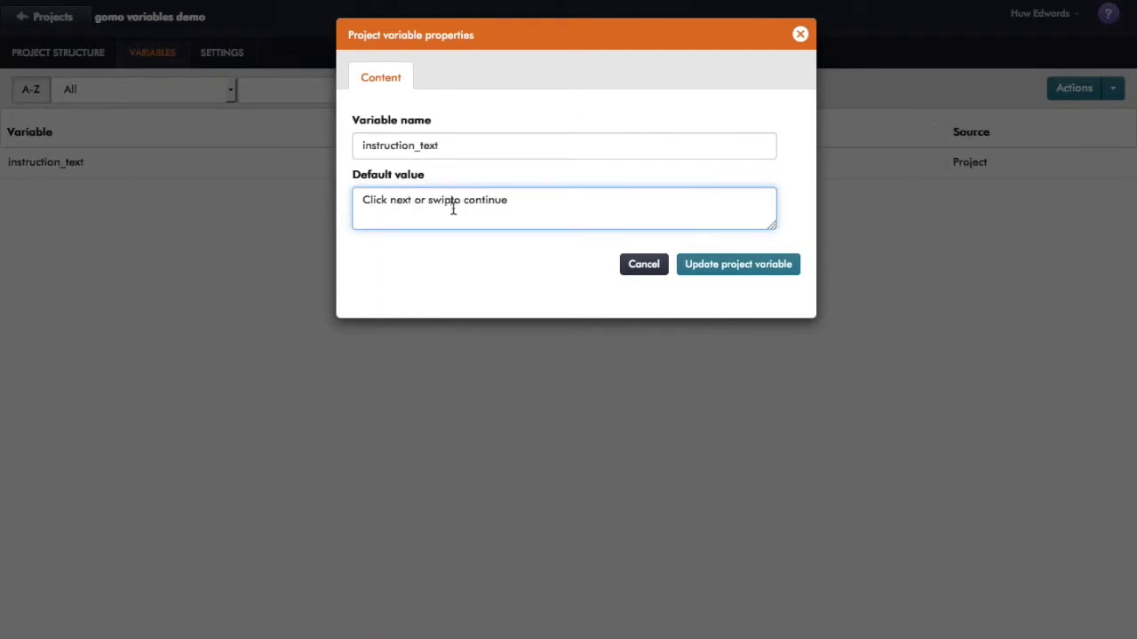
pyautogui.click(718, 272)
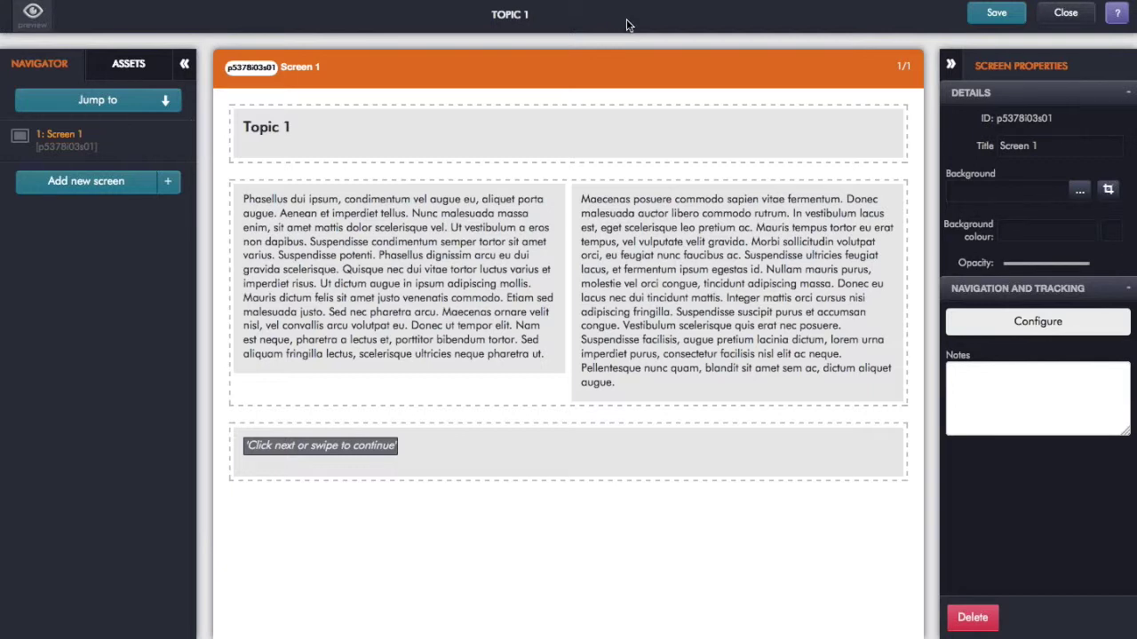
# Step: Close Topic 1 after checking it reads 'Click next or swipe to continue'
pyautogui.click(1057, 18)
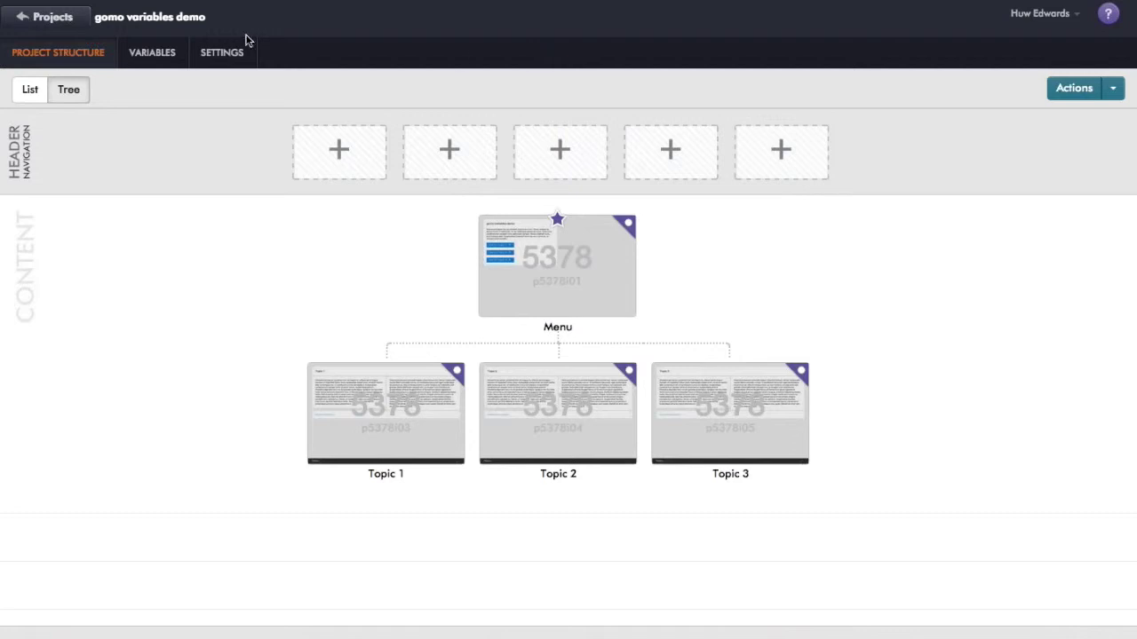
# Step: Go to Shared Content's empty variables list and show its Actions menu
pyautogui.click(52, 19)
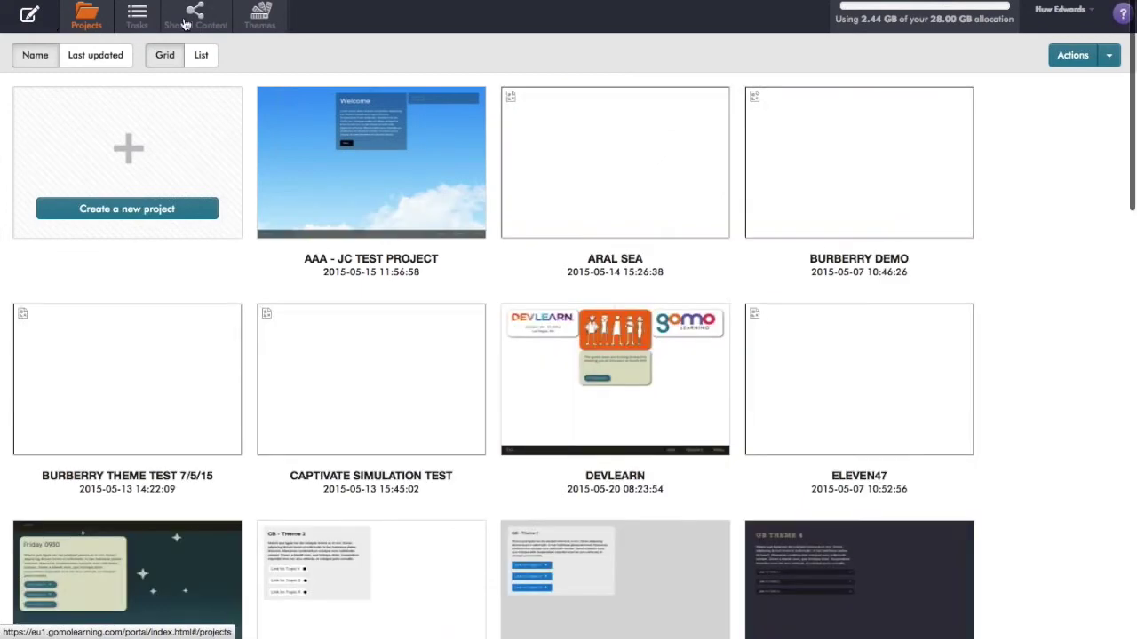
pyautogui.click(185, 23)
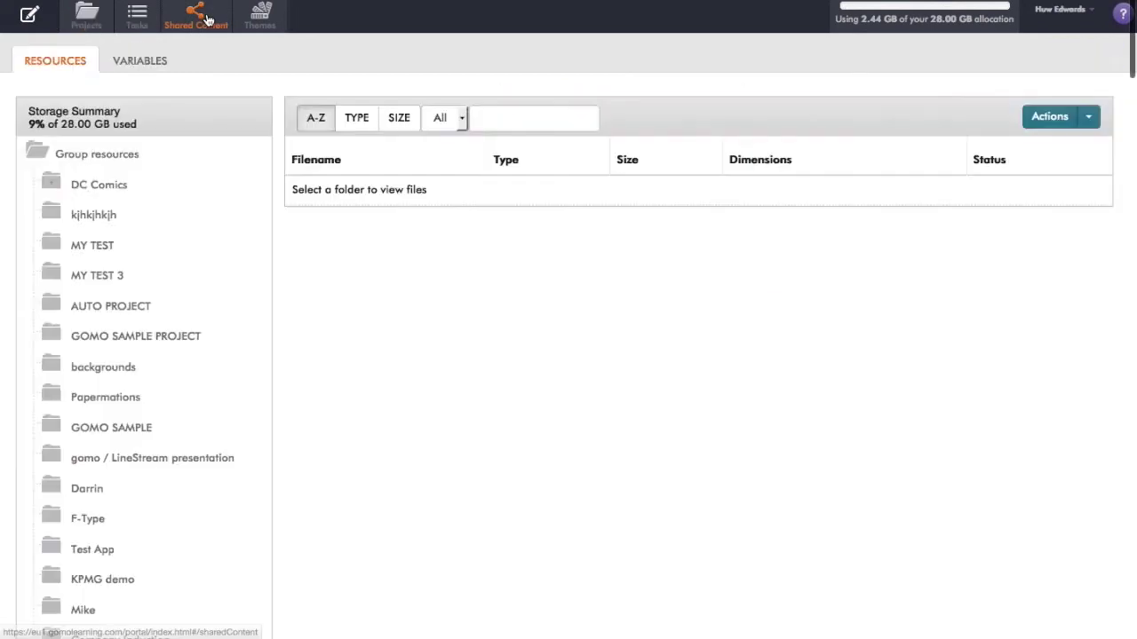
pyautogui.click(140, 62)
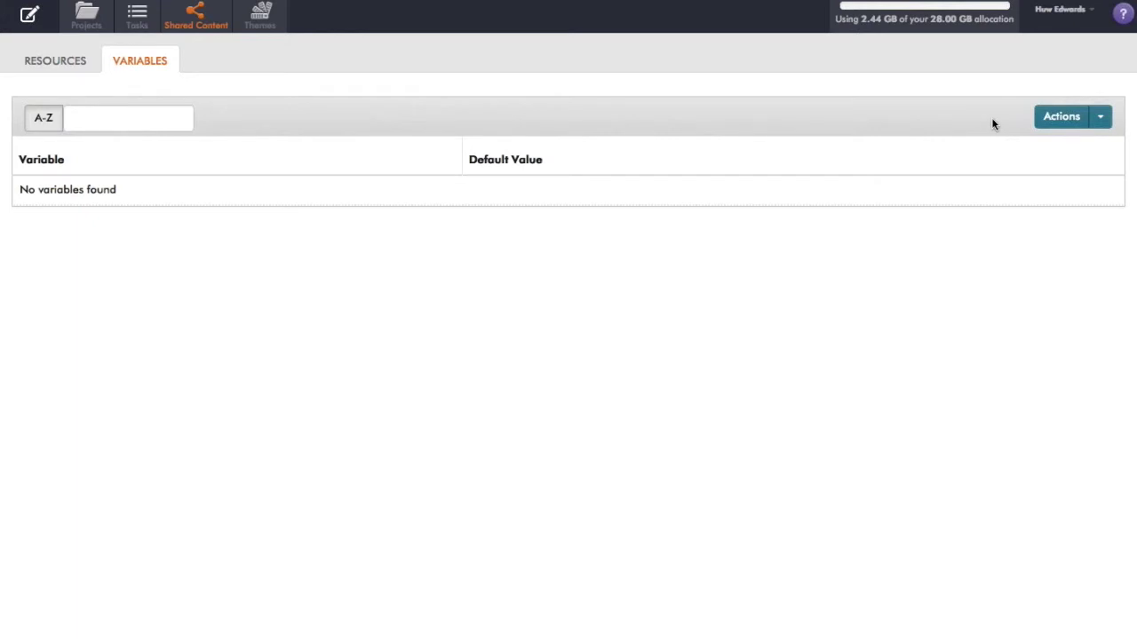
pyautogui.click(1100, 119)
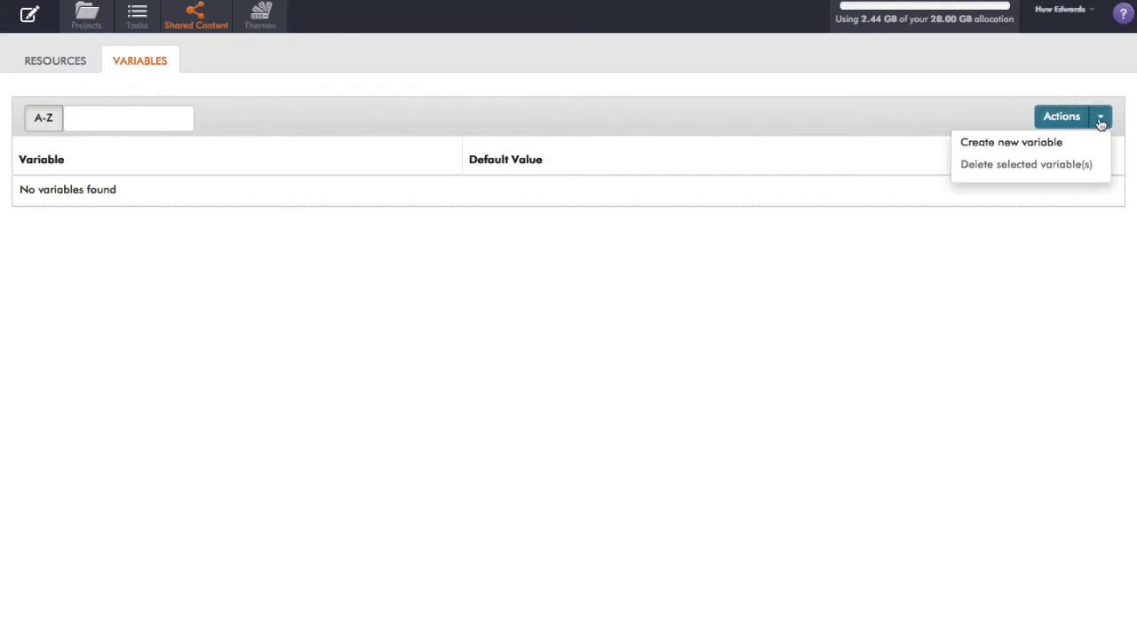